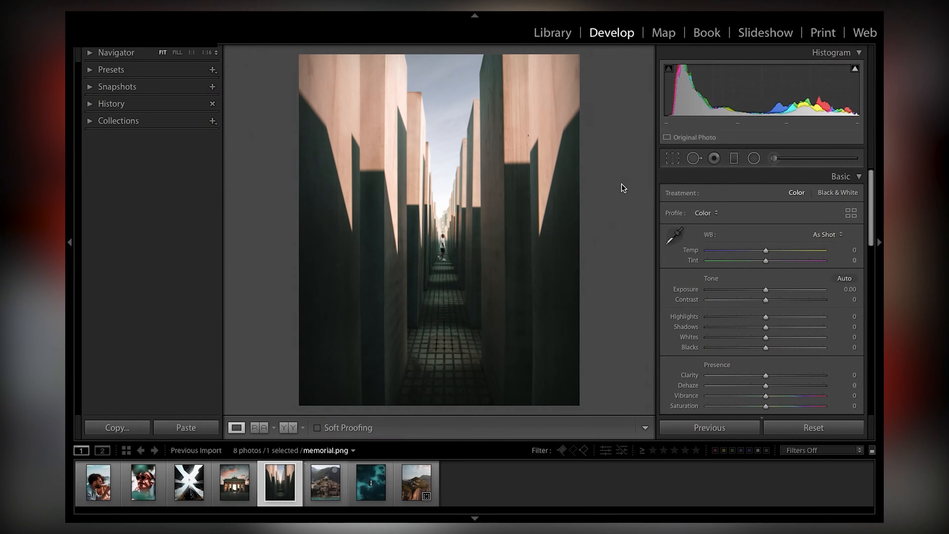
- View the memorial photo with the surrounding interface dimmed using Lights Out
{"action": "key", "text": "l"}
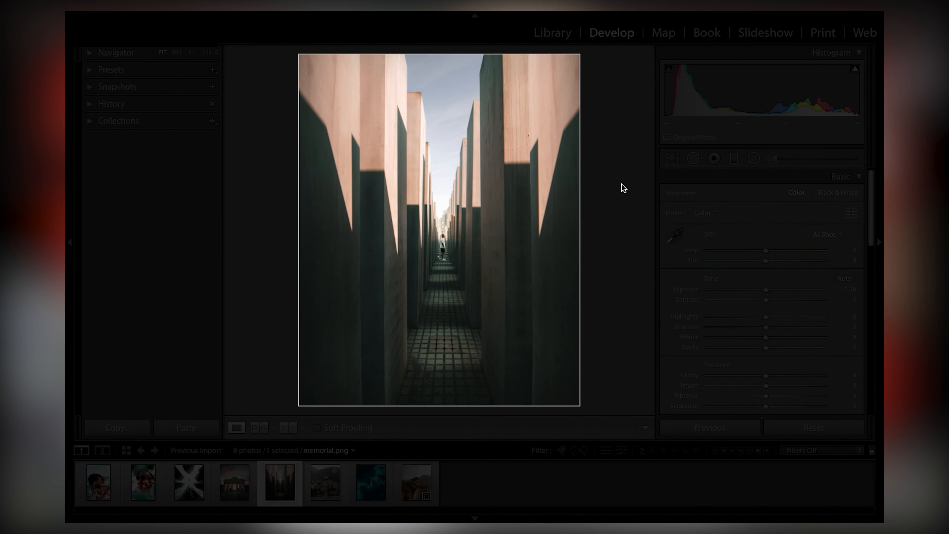
{"action": "key", "text": "l"}
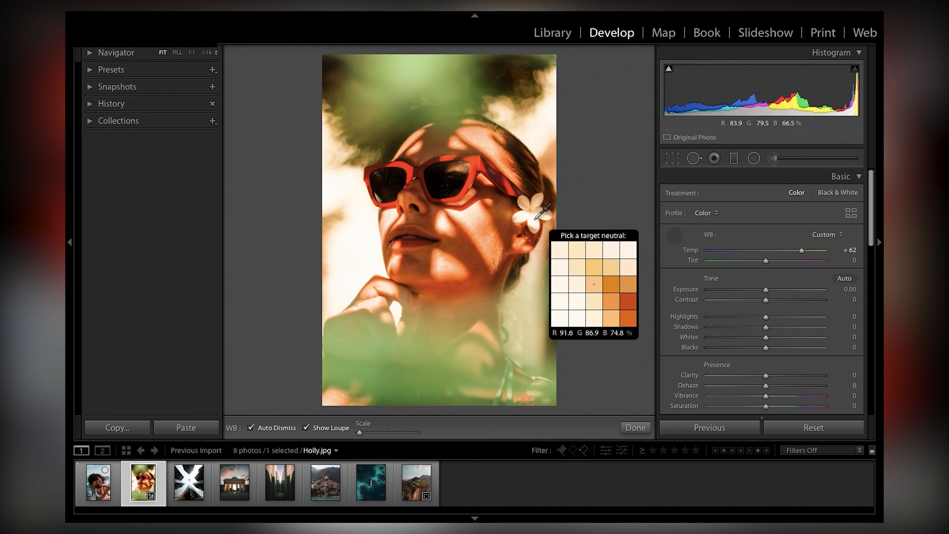
- Correct the white balance of the sunglasses portrait by sampling the white flower as the neutral target
{"action": "left_click", "coordinate": [535, 212]}
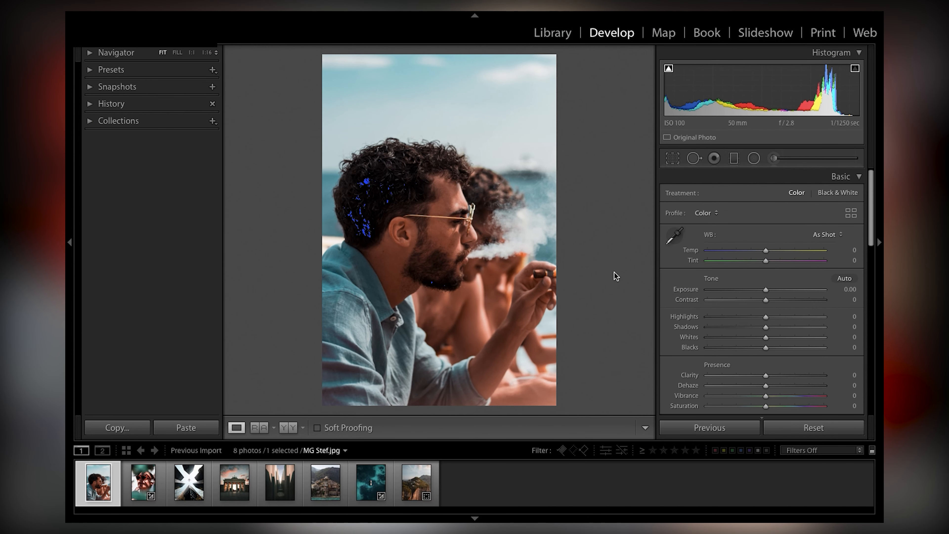
- Inspect the clipped shadows in the man's hair at 1:1, and try raising the photo's exposure
{"action": "left_click", "coordinate": [365, 221]}
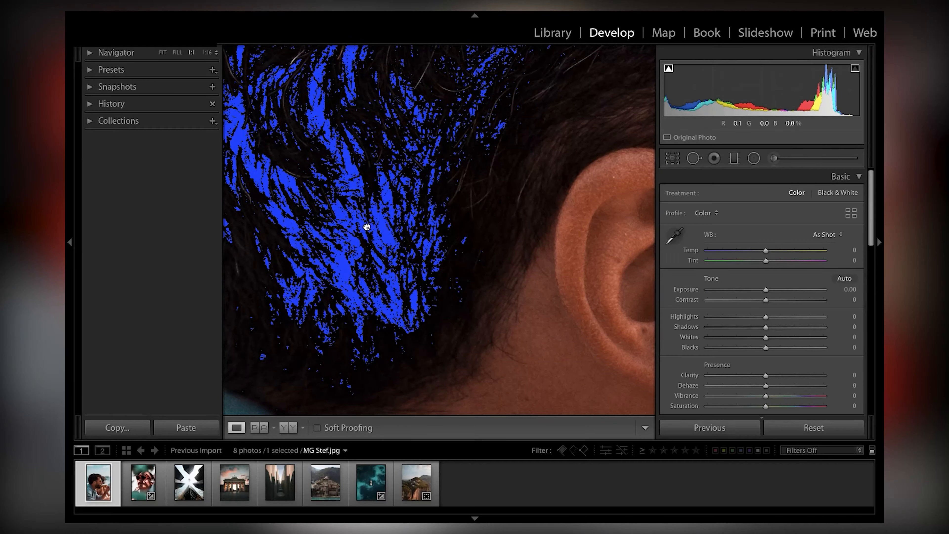
{"action": "left_click", "coordinate": [367, 224]}
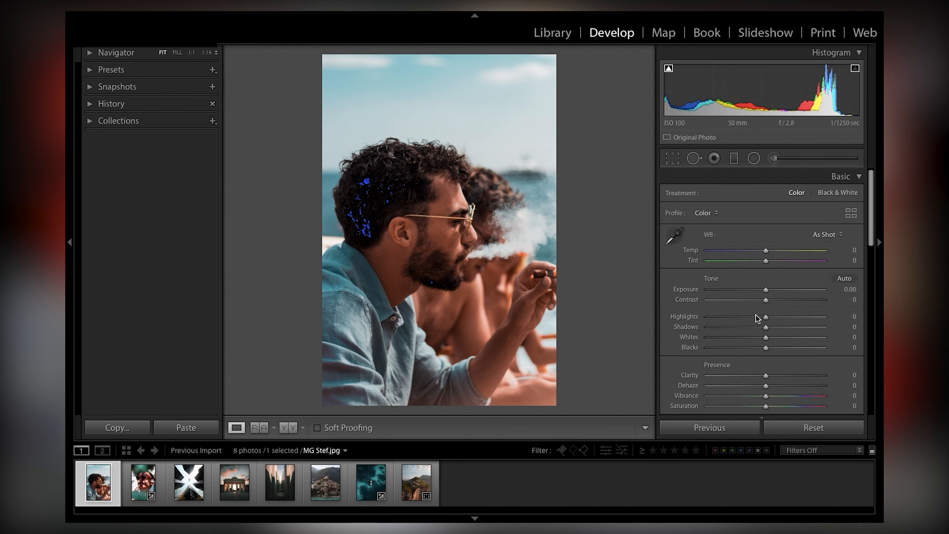
{"action": "left_click_drag", "start_coordinate": [765, 290], "coordinate": [803, 290]}
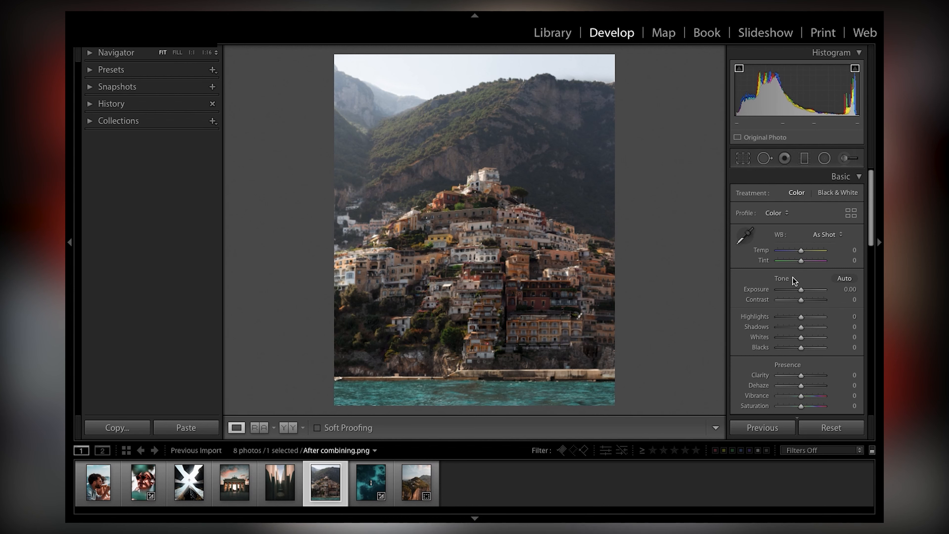
- Widen the adjustment panel to lengthen its sliders, and narrow it back again
{"action": "left_click_drag", "start_coordinate": [727, 278], "coordinate": [589, 287]}
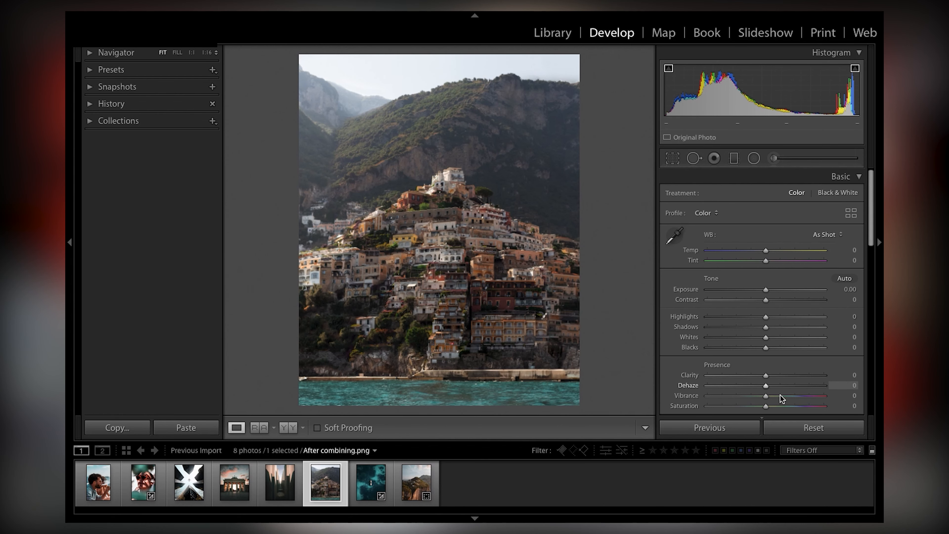
{"action": "left_click_drag", "start_coordinate": [665, 283], "coordinate": [729, 284]}
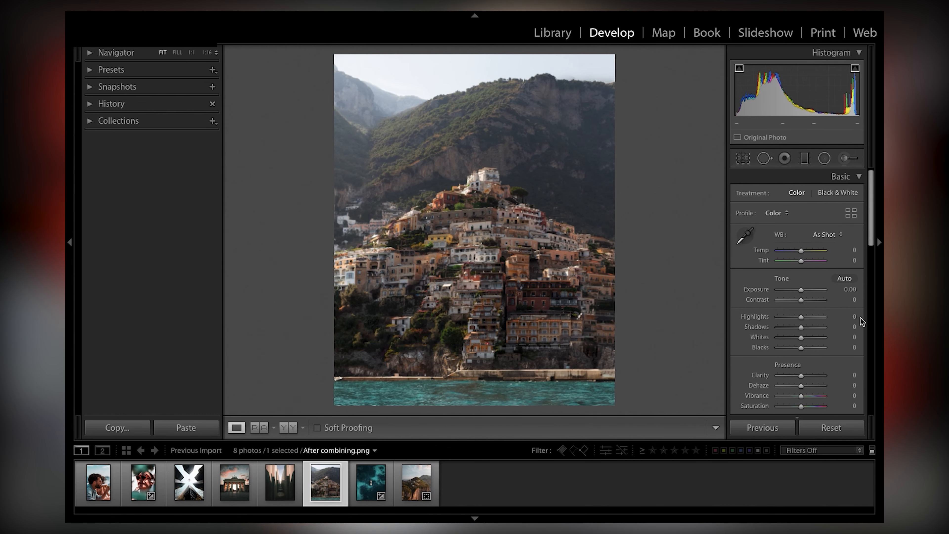
- Set the village photo's exposure to −0.05, and try a contrast of +64 before undoing that contrast change
{"action": "left_click_drag", "start_coordinate": [801, 289], "coordinate": [816, 307]}
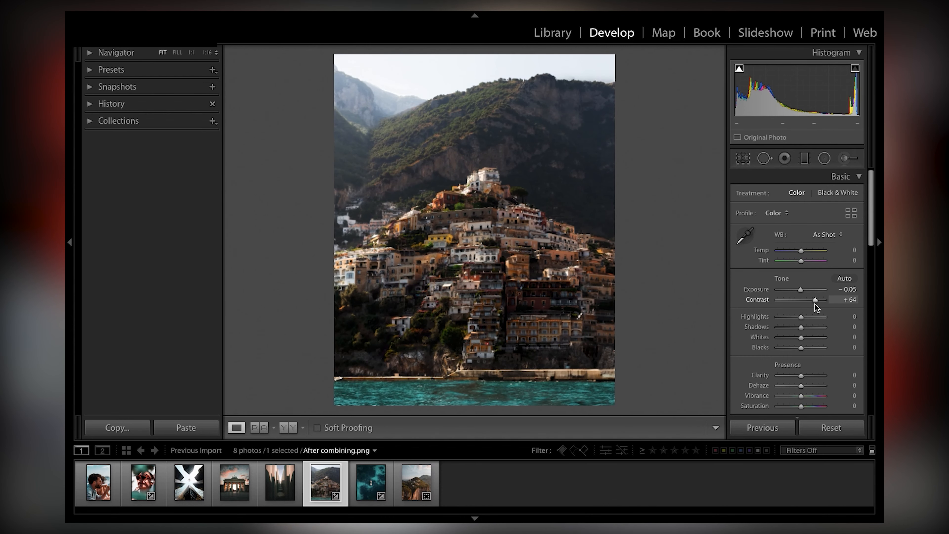
{"action": "key", "text": "ctrl+z"}
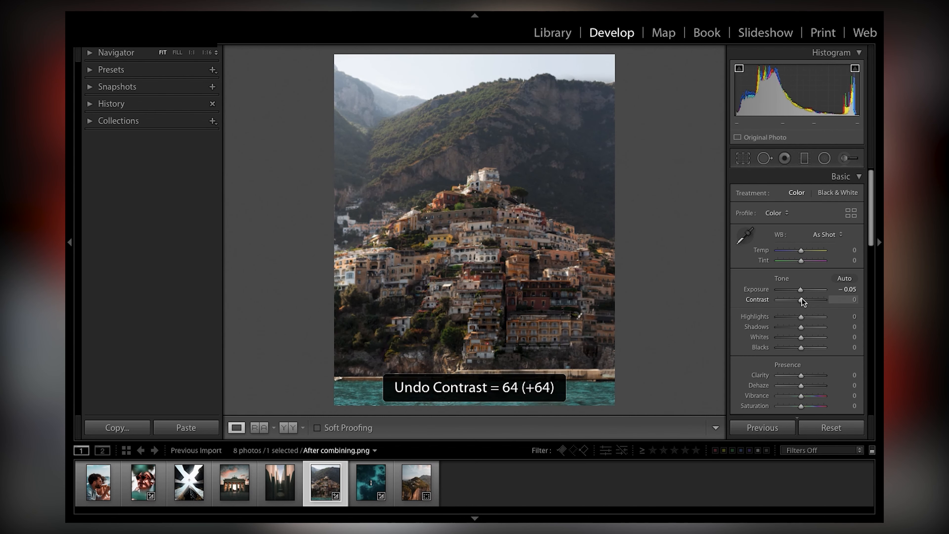
- Widen the adjustment panel and add a slightly tilted graduated filter from the water up over the village with exposure −0.88
{"action": "left_click_drag", "start_coordinate": [726, 270], "coordinate": [657, 269]}
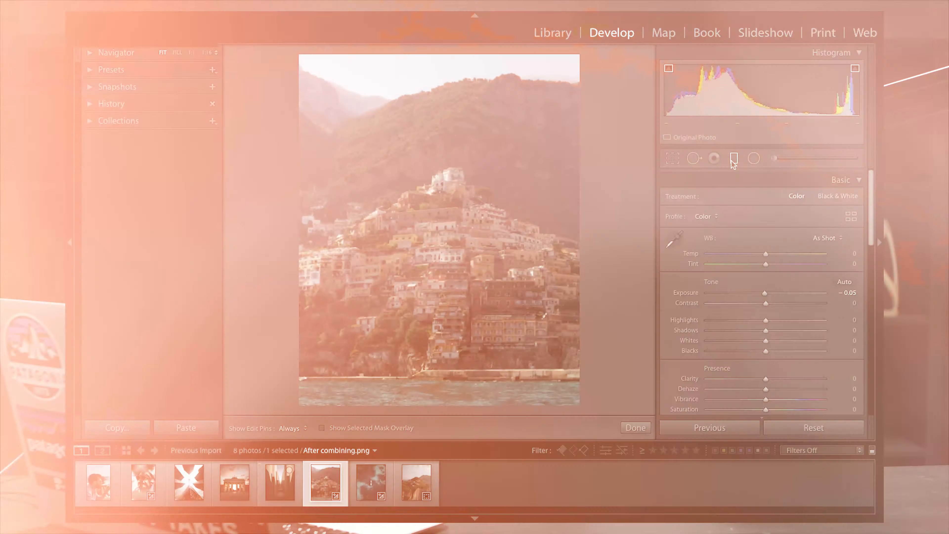
{"action": "left_click", "coordinate": [733, 162]}
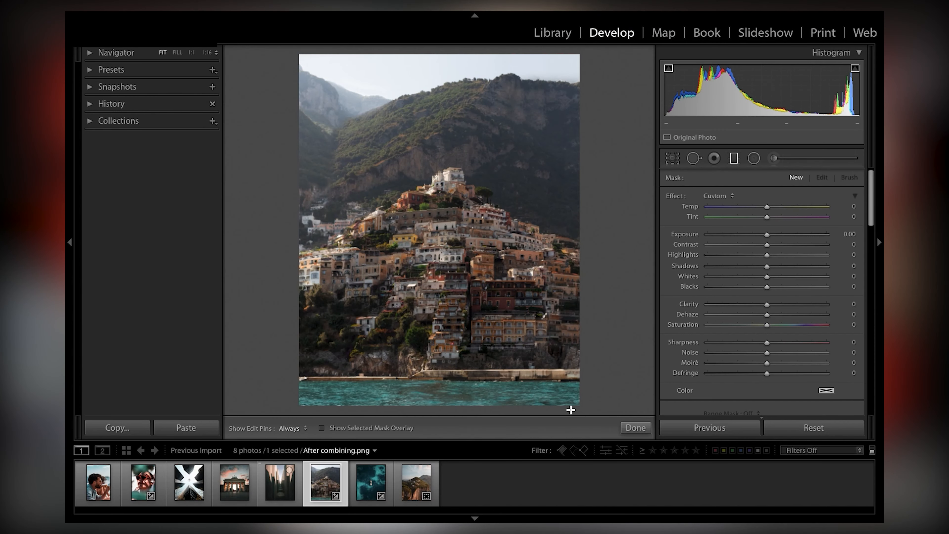
{"action": "left_click_drag", "start_coordinate": [567, 399], "coordinate": [538, 266]}
{"action": "left_click_drag", "start_coordinate": [765, 233], "coordinate": [754, 233]}
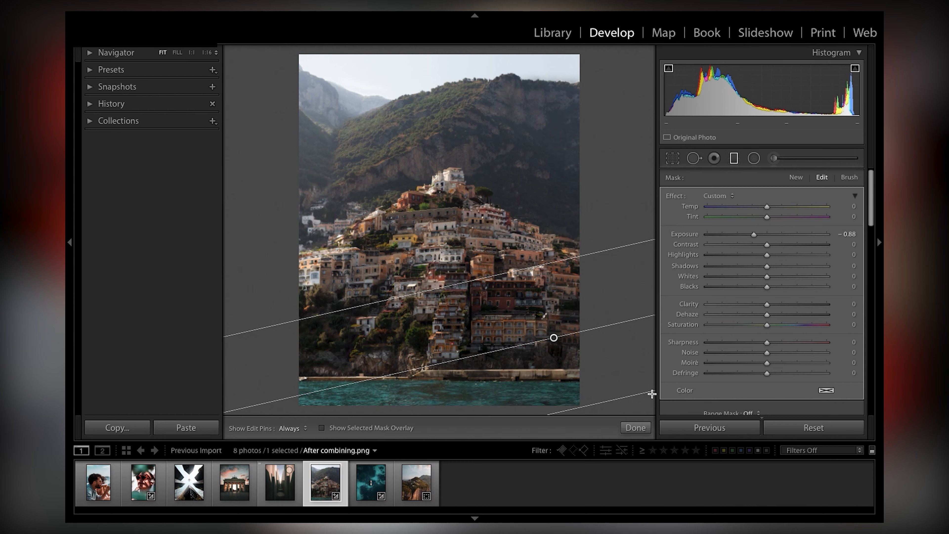
{"action": "left_click", "coordinate": [637, 428]}
- Add a second, diagonal graduated filter from the sky's upper-left area to the village, with exposure 0.14 and highlights 6
{"action": "left_click", "coordinate": [734, 158]}
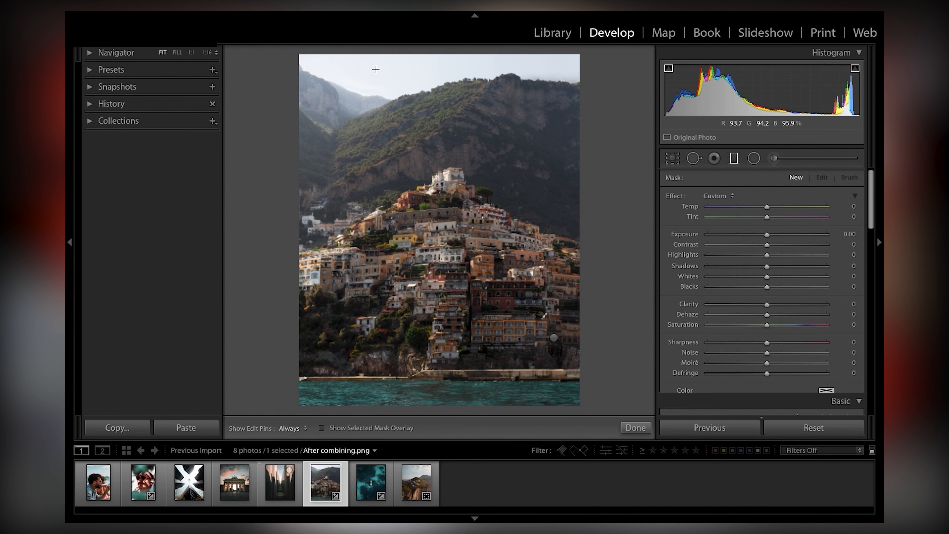
{"action": "left_click_drag", "start_coordinate": [309, 111], "coordinate": [473, 259]}
{"action": "key", "text": "ctrl+z"}
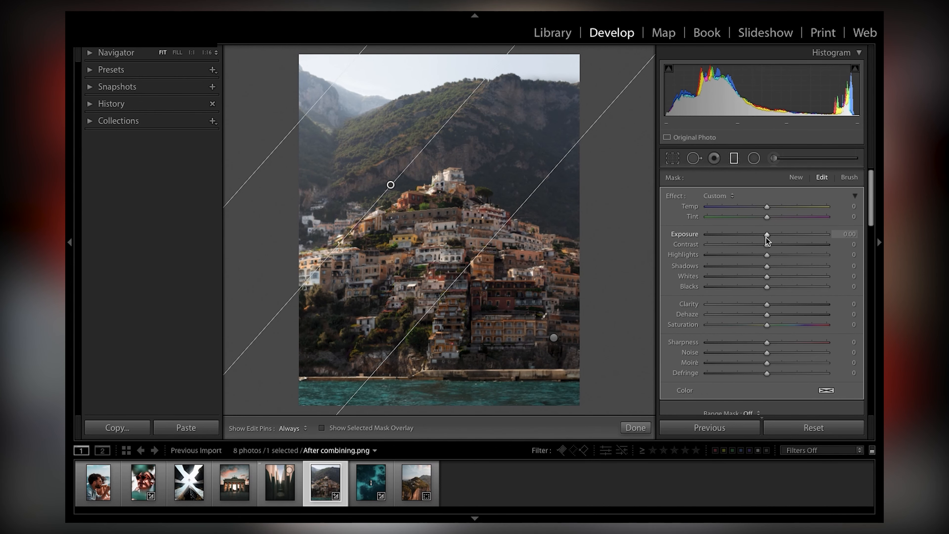
{"action": "left_click_drag", "start_coordinate": [767, 237], "coordinate": [771, 254]}
- Lower the diagonal filter's Dehaze below zero and extend the filter further down over the village
{"action": "scroll", "coordinate": [722, 346], "scroll_direction": "down", "scroll_amount": 3}
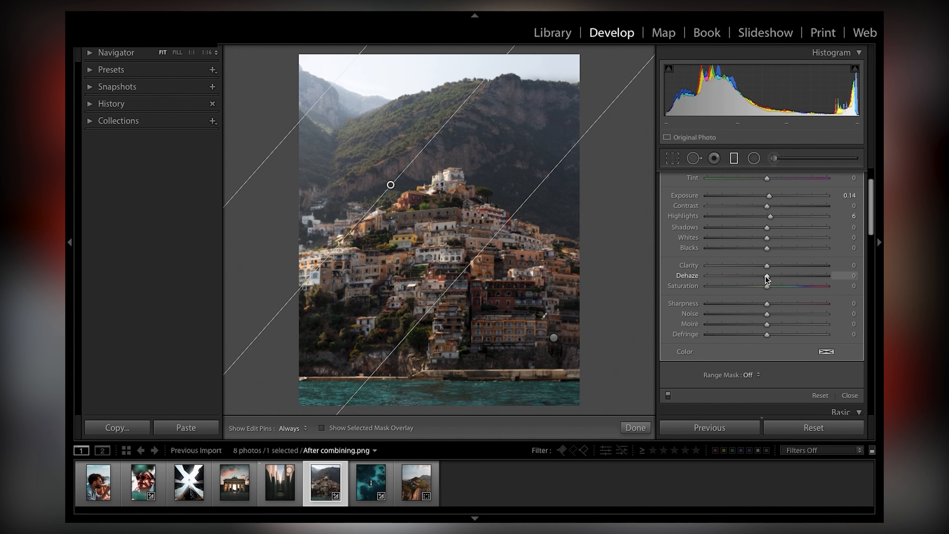
{"action": "left_click_drag", "start_coordinate": [779, 279], "coordinate": [759, 279]}
{"action": "left_click_drag", "start_coordinate": [484, 246], "coordinate": [510, 270]}
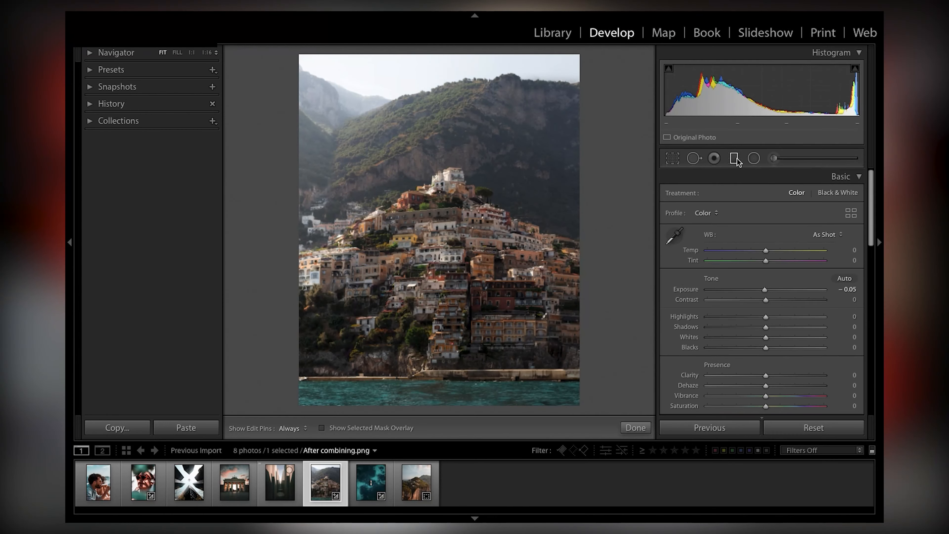
- Select the graduated filter over the water with its mask overlay shown, switch to its mask brush for erasing, and toggle the edit pins
{"action": "left_click", "coordinate": [735, 159]}
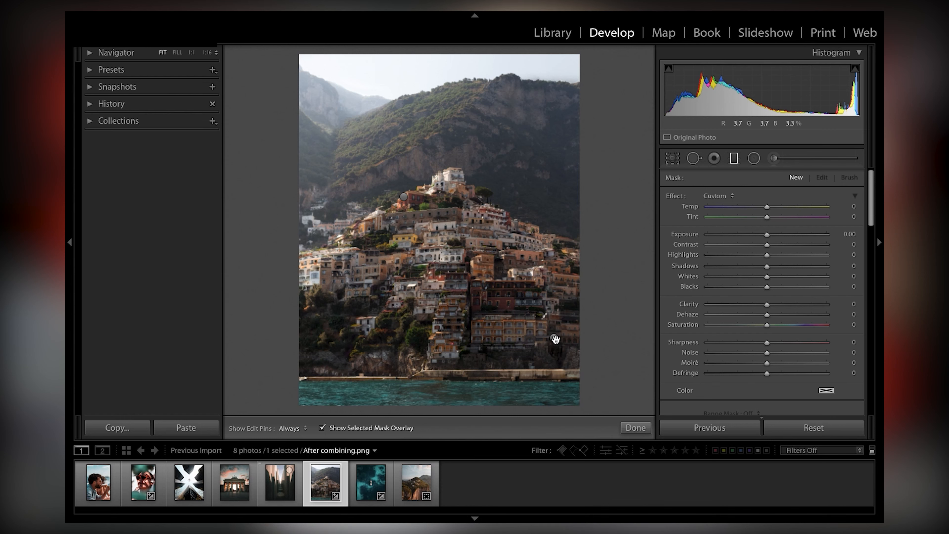
{"action": "left_click", "coordinate": [554, 339]}
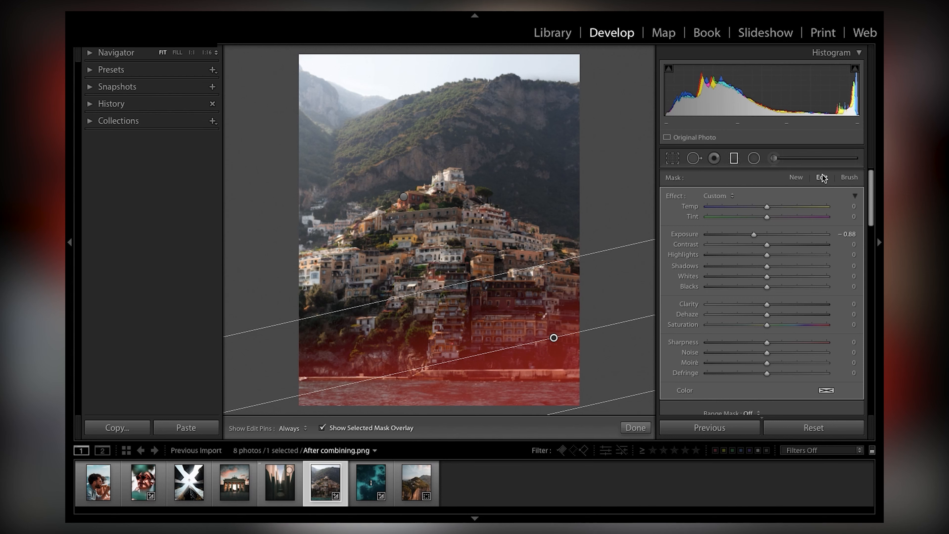
{"action": "left_click", "coordinate": [849, 178]}
{"action": "key", "text": "alt"}
{"action": "key", "text": "h"}
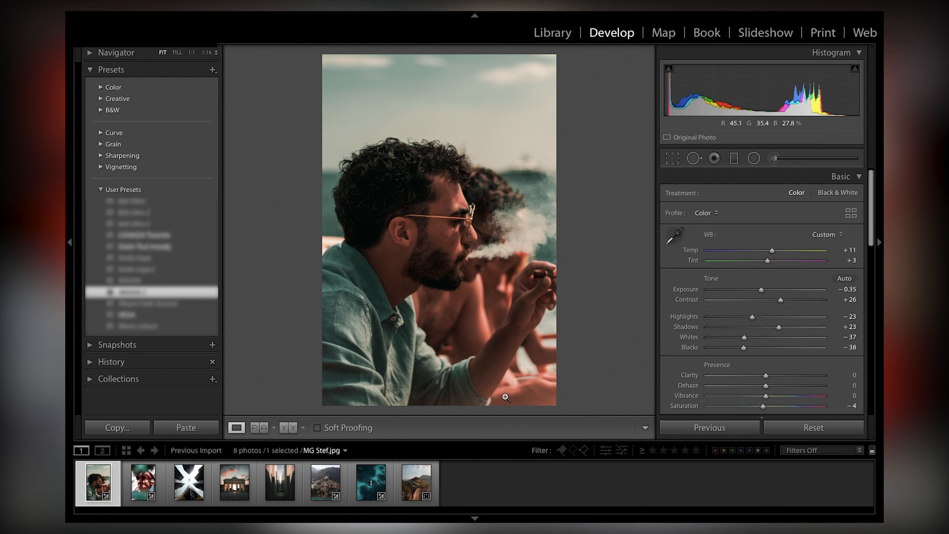
- Compare the man's edited portrait with its original, using the before/after comparison and repeatedly toggling the Before view
{"action": "key", "text": "y"}
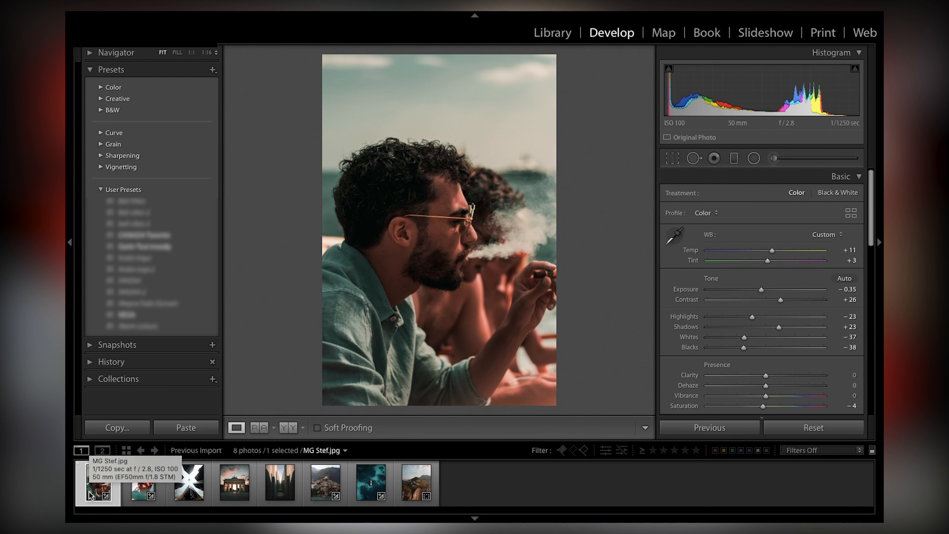
{"action": "key", "text": "backslash"}
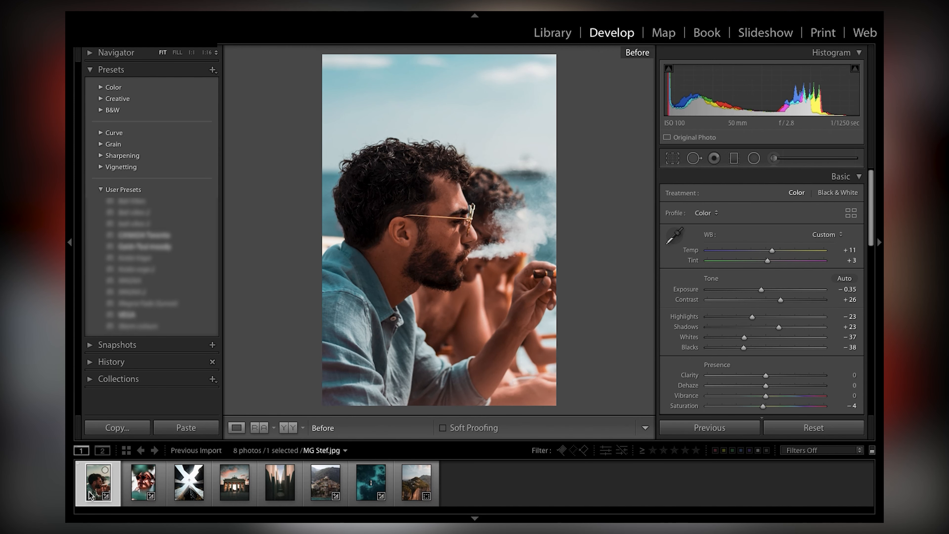
{"action": "key", "text": "backslash"}
{"action": "key", "text": "backslash"}
{"action": "key", "text": "backslash"}
{"action": "key", "text": "backslash"}
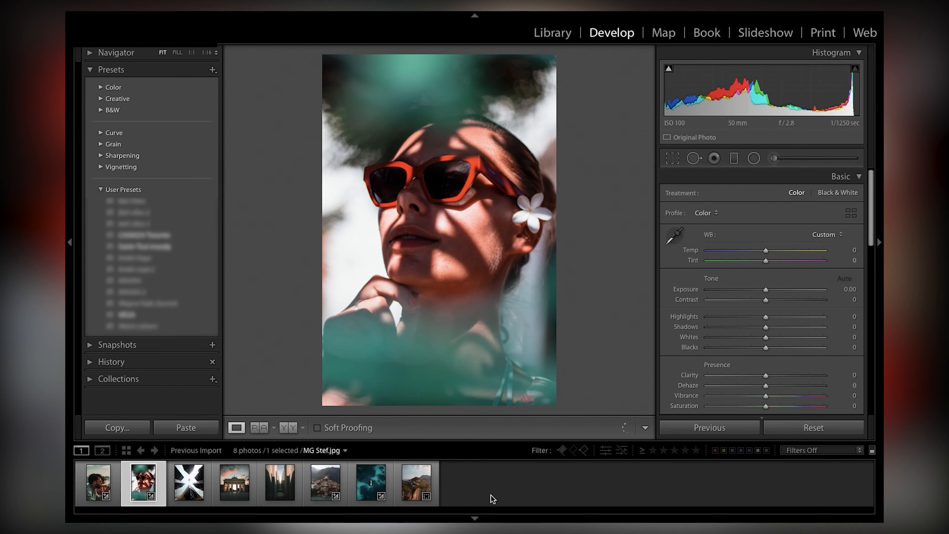
- Browse through the neighbouring photos, return to the man's portrait and rate it 4 stars
{"action": "key", "text": "Right"}
{"action": "key", "text": "Right"}
{"action": "key", "text": "Left"}
{"action": "key", "text": "Left"}
{"action": "key", "text": "Left"}
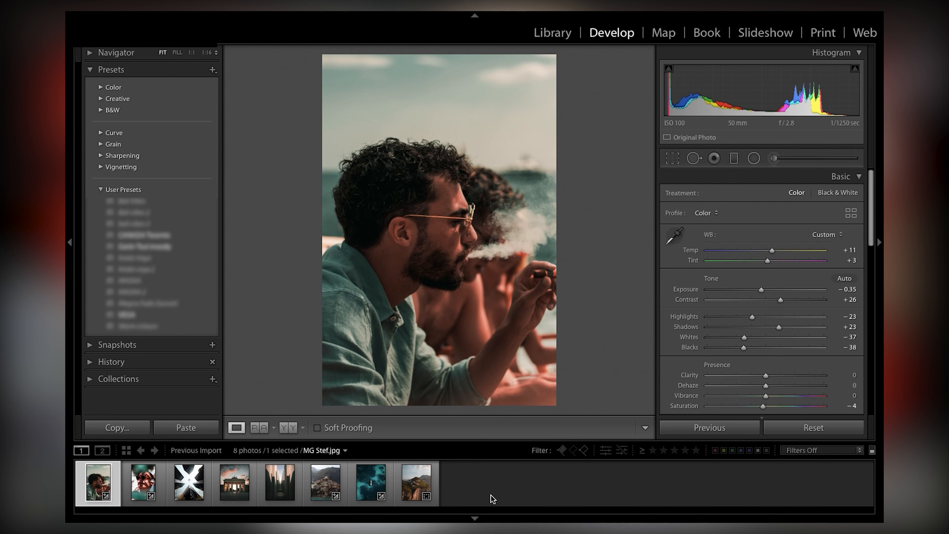
{"action": "key", "text": "4"}
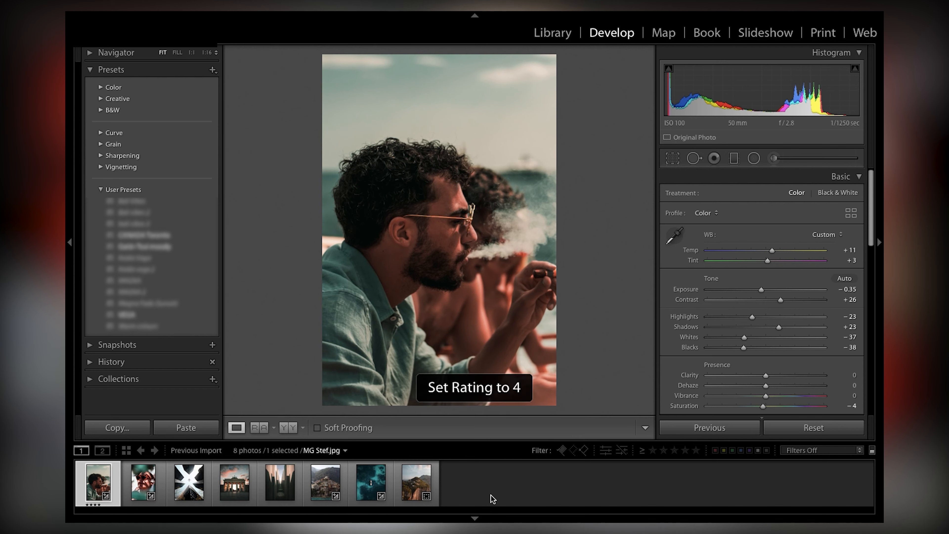
- Go to new plane.png and give it a 5-star rating
{"action": "key", "text": "Right"}
{"action": "key", "text": "Right"}
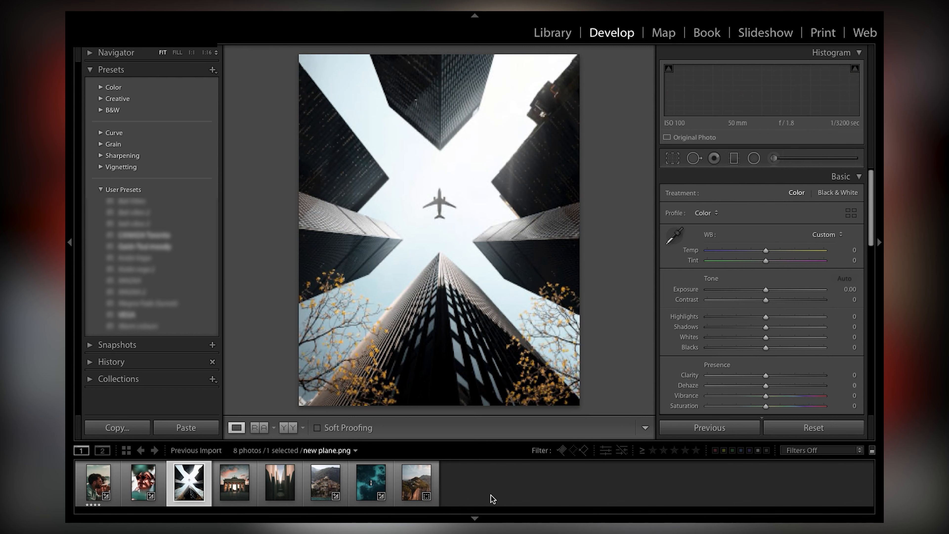
{"action": "key", "text": "5"}
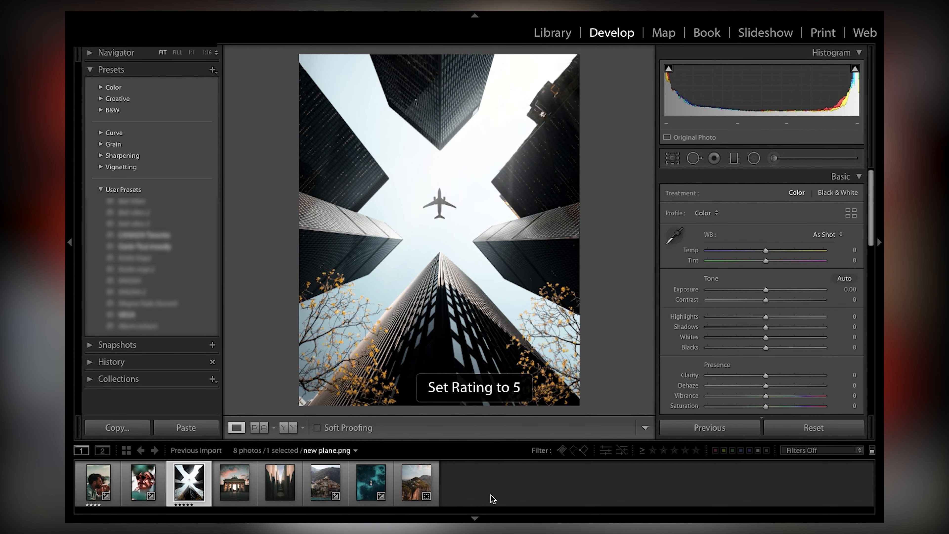